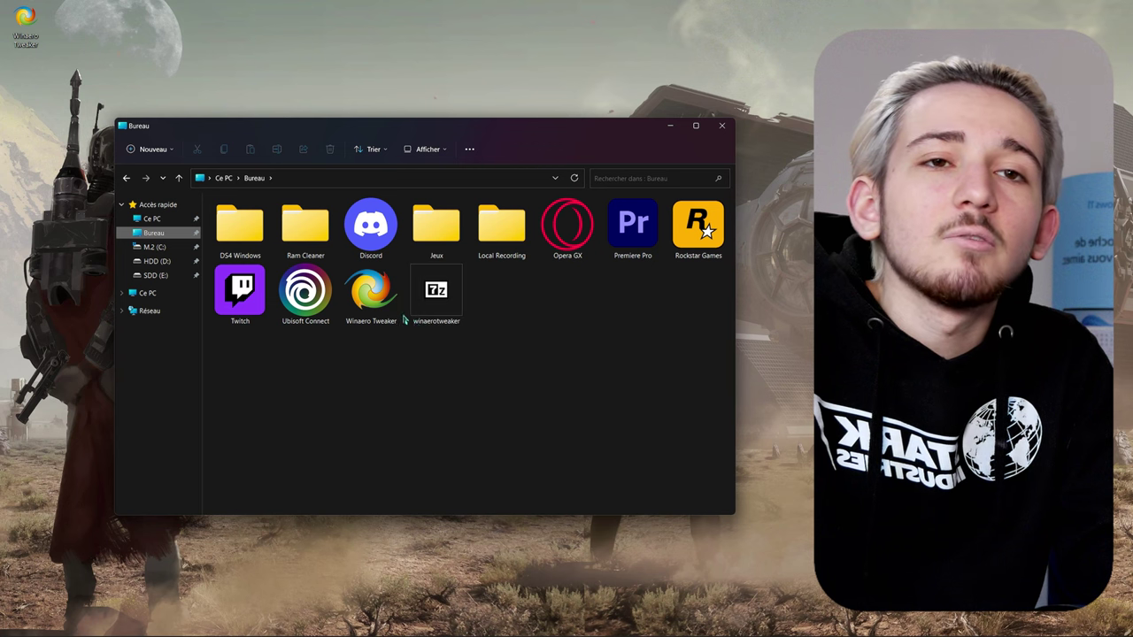
# Extract the winaerotweaker ZIP archive on the desktop into its own winaerotweaker folder
pyautogui.click(436, 296)
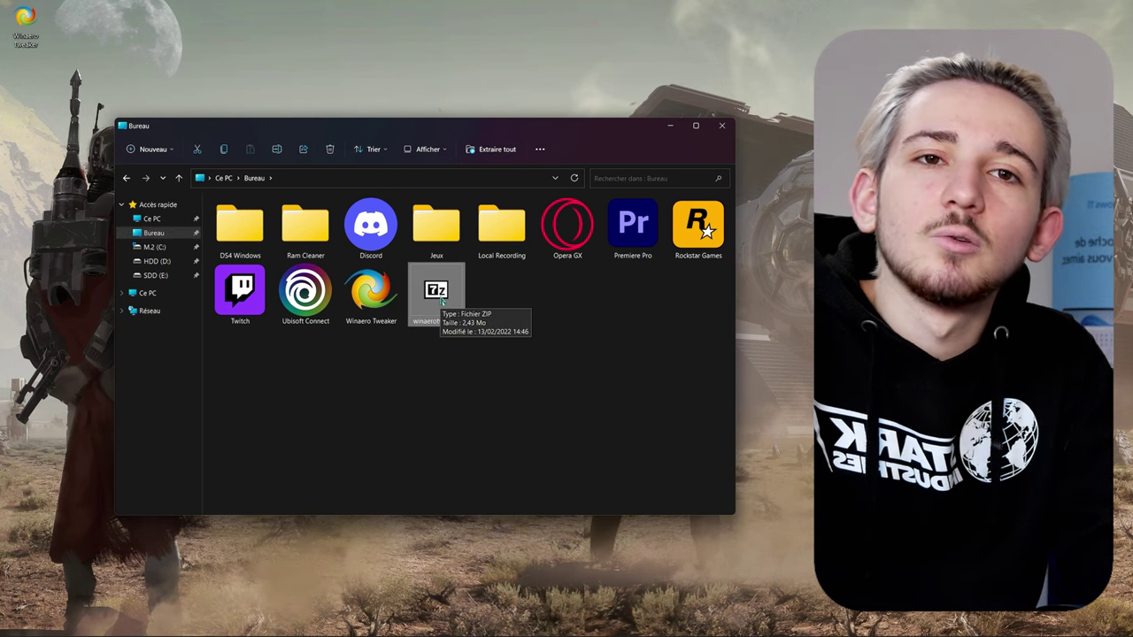
pyautogui.rightClick(441, 302)
pyautogui.click(478, 443)
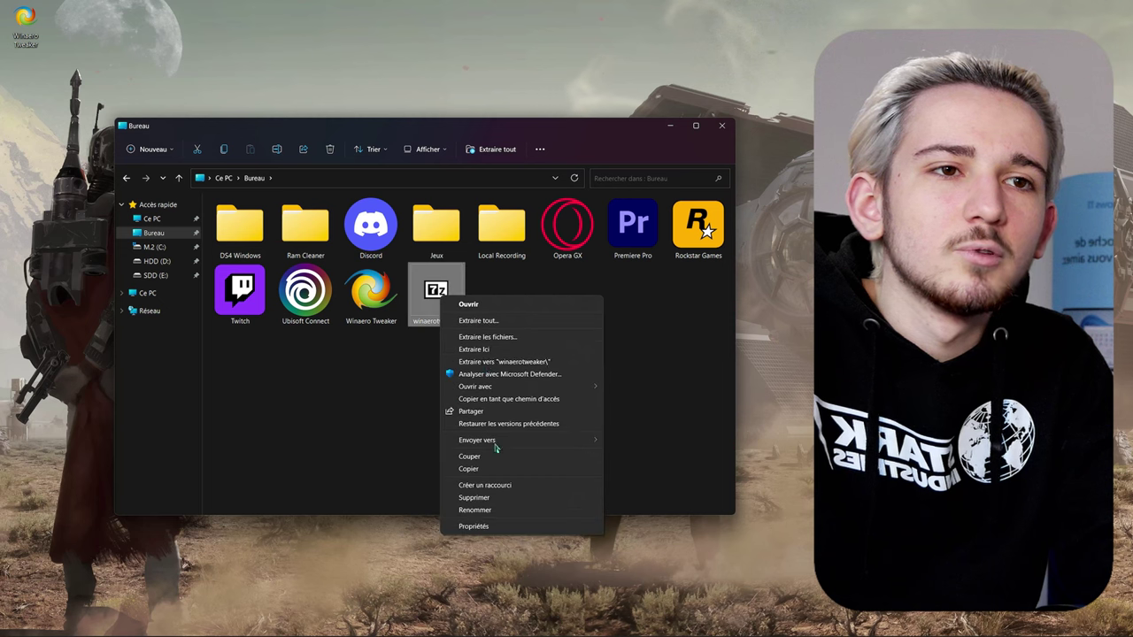
pyautogui.click(485, 369)
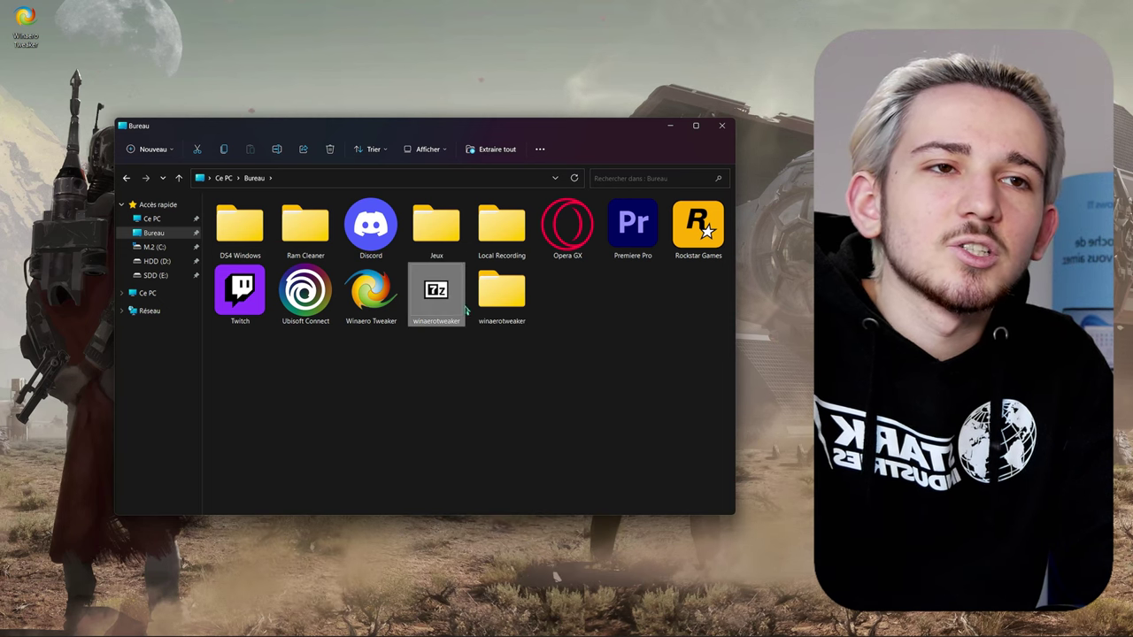
# Open the extracted winaerotweaker folder and launch the WinaeroTweaker-1.33.0.0-setup installer
pyautogui.doubleClick(501, 292)
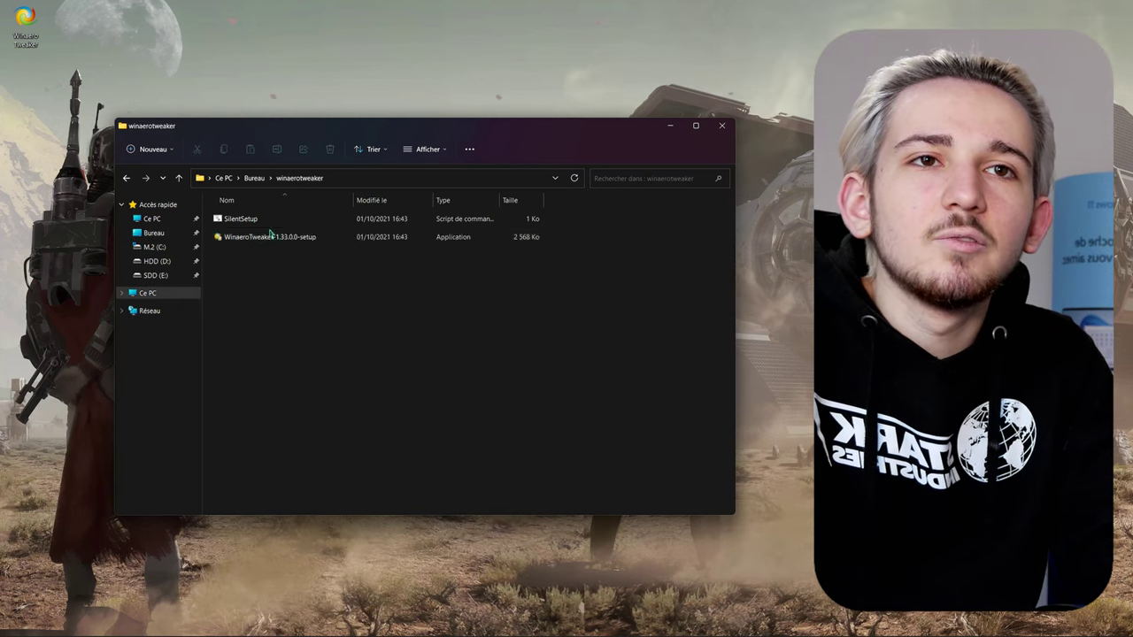
pyautogui.click(279, 237)
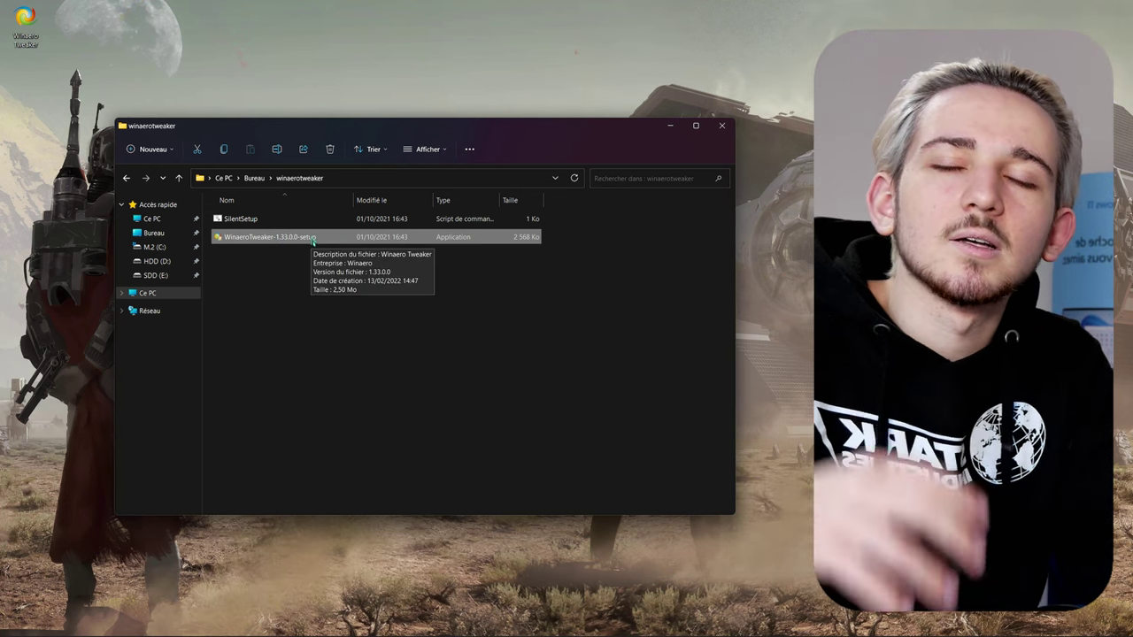
pyautogui.rightClick(313, 239)
pyautogui.click(377, 237)
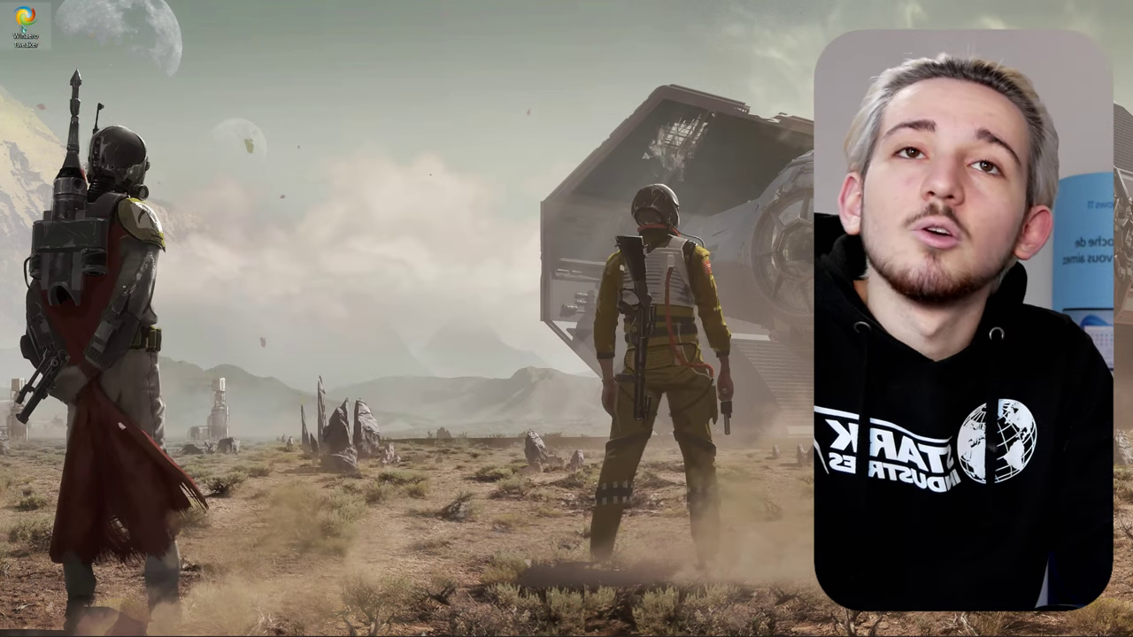
# Move the Winaero Tweaker desktop shortcut toward the middle of the desktop and launch the program from it
pyautogui.moveTo(27, 40); pyautogui.dragTo(285, 212)
pyautogui.doubleClick(285, 190)
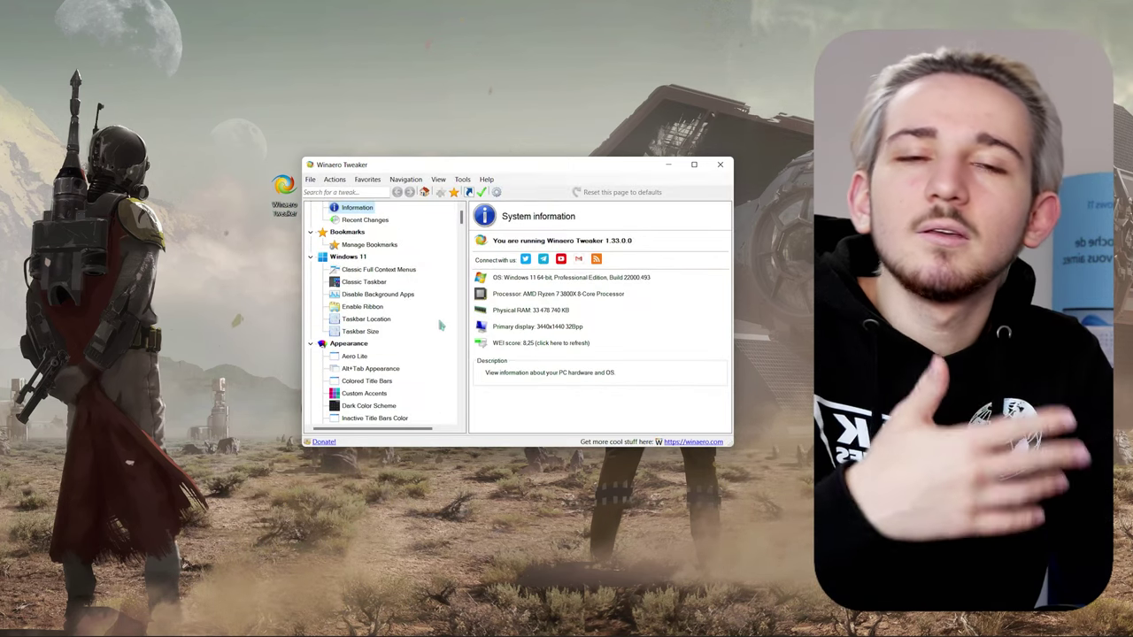
# Look through the tweak list, examining the Windows 11 category and the Behavior, Boot and Logon, and Desktop and Taskbar sections
pyautogui.scroll(1, 433, 324)
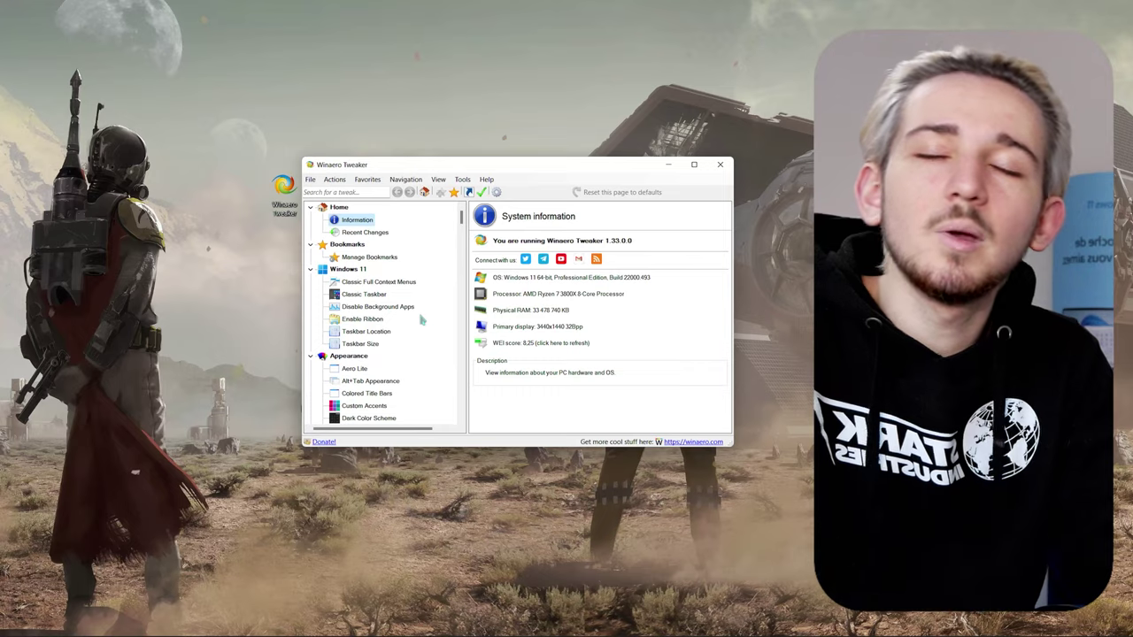
pyautogui.scroll(-10, 422, 321)
pyautogui.scroll(10, 380, 305)
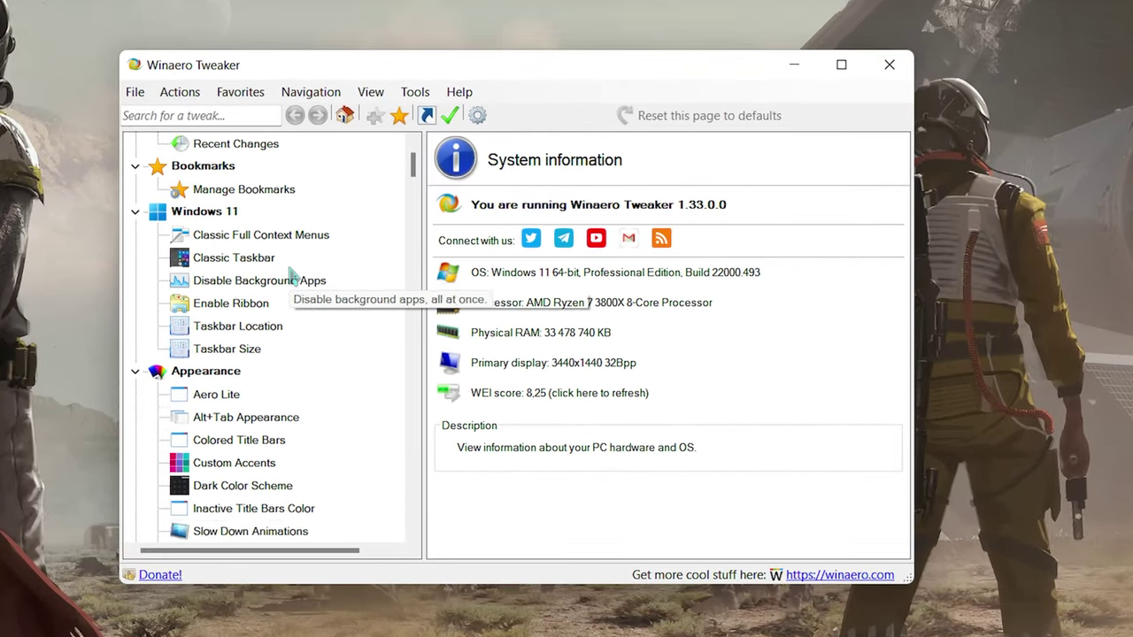
pyautogui.scroll(1, 292, 276)
pyautogui.scroll(-2, 206, 173)
pyautogui.click(205, 166)
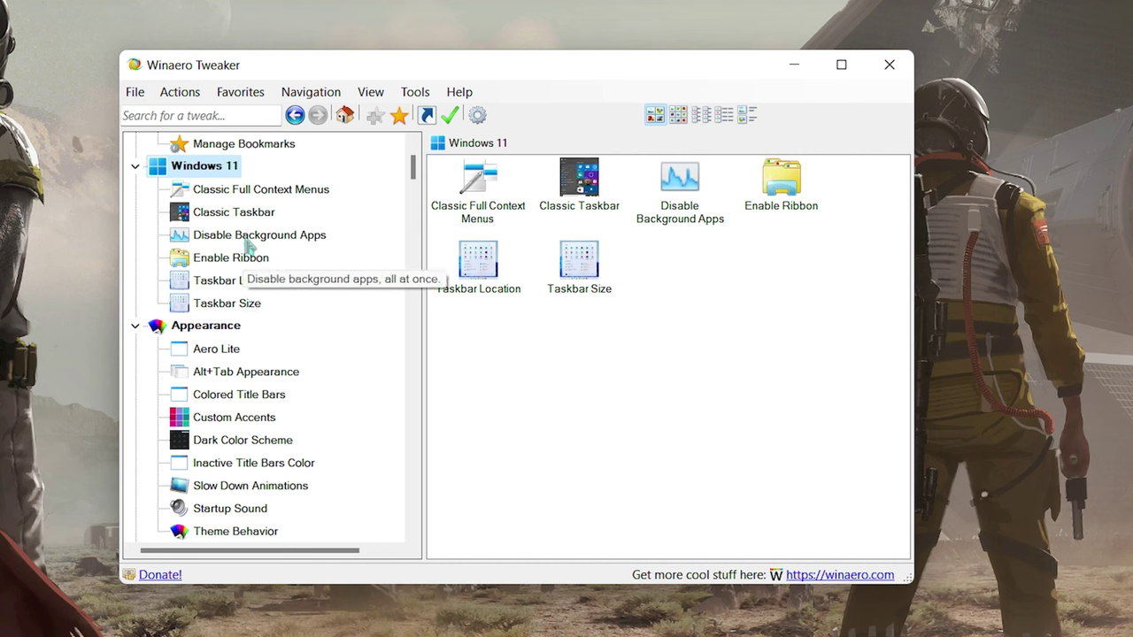
pyautogui.scroll(-10, 253, 303)
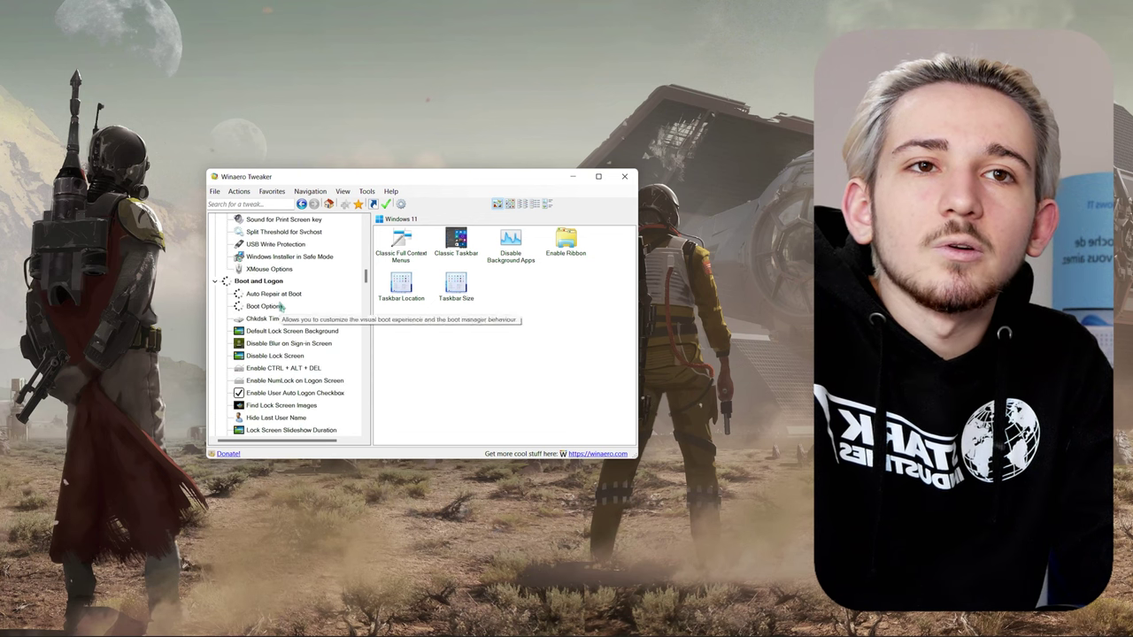
pyautogui.scroll(10, 281, 305)
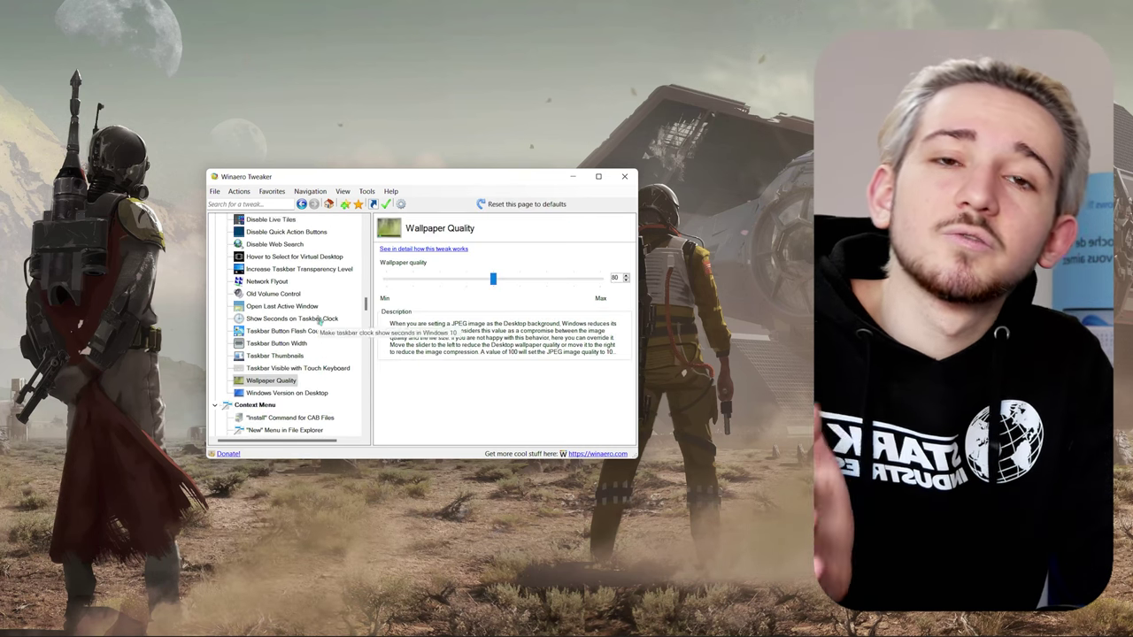
pyautogui.scroll(5, 317, 322)
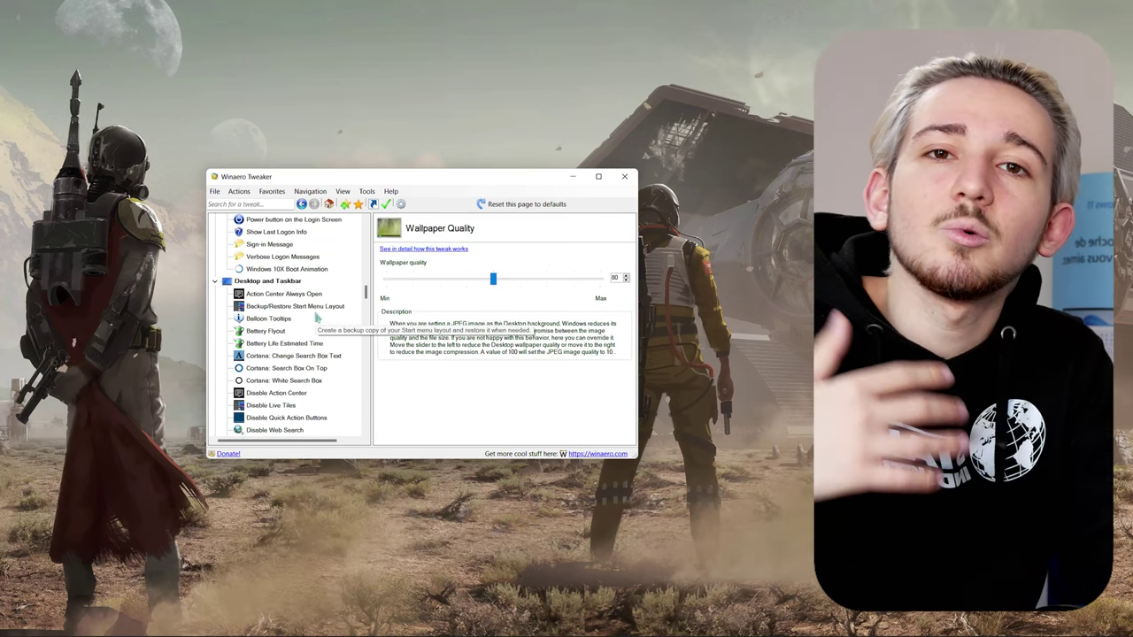
pyautogui.scroll(6, 317, 318)
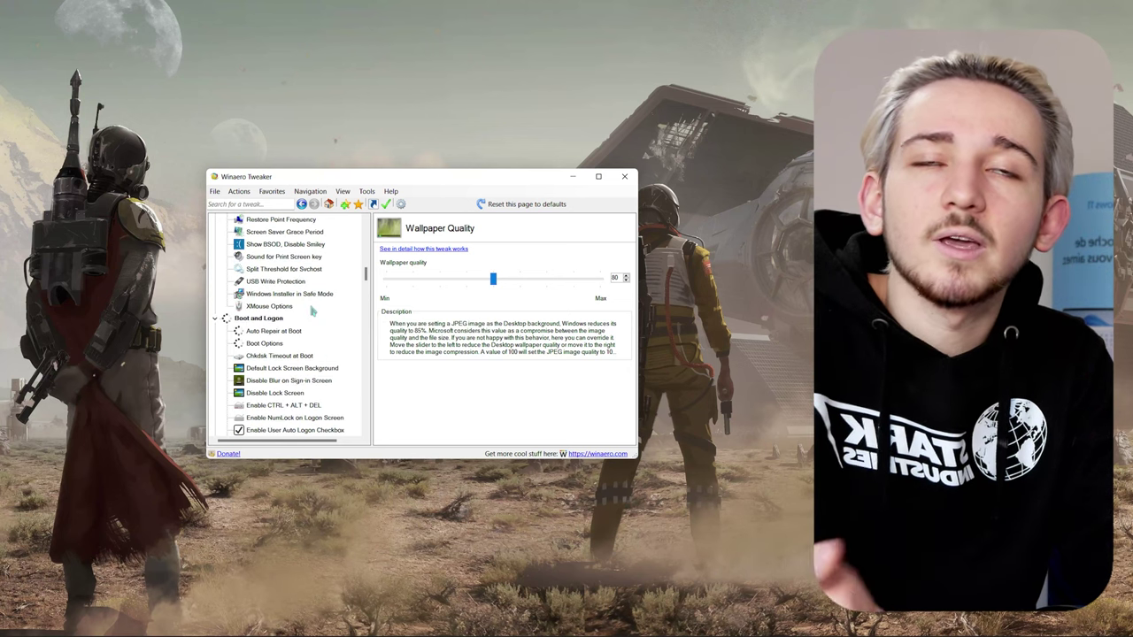
pyautogui.scroll(8, 311, 310)
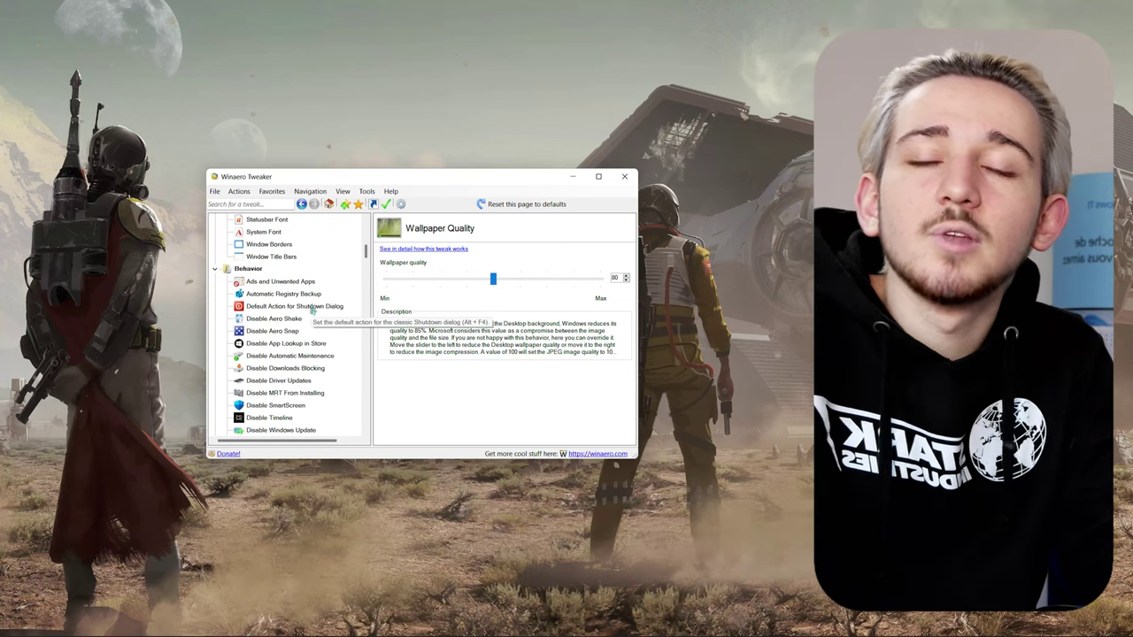
pyautogui.scroll(-8, 311, 309)
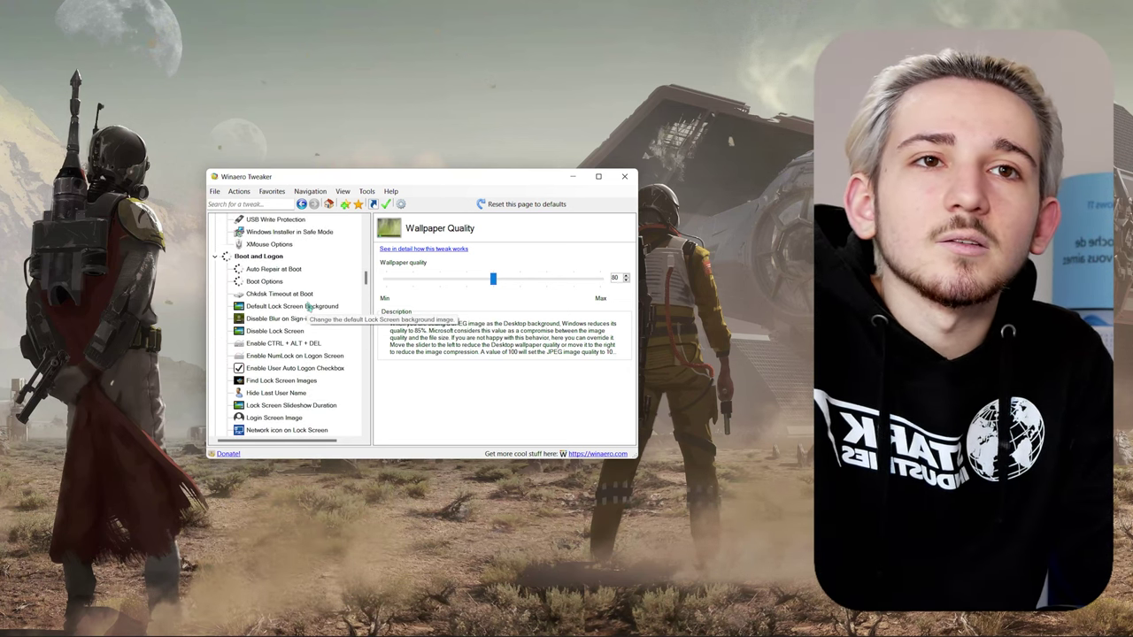
# Open the Disable Blur on Sign-in Screen tweak and turn its option off and back on so it is enabled
pyautogui.click(285, 319)
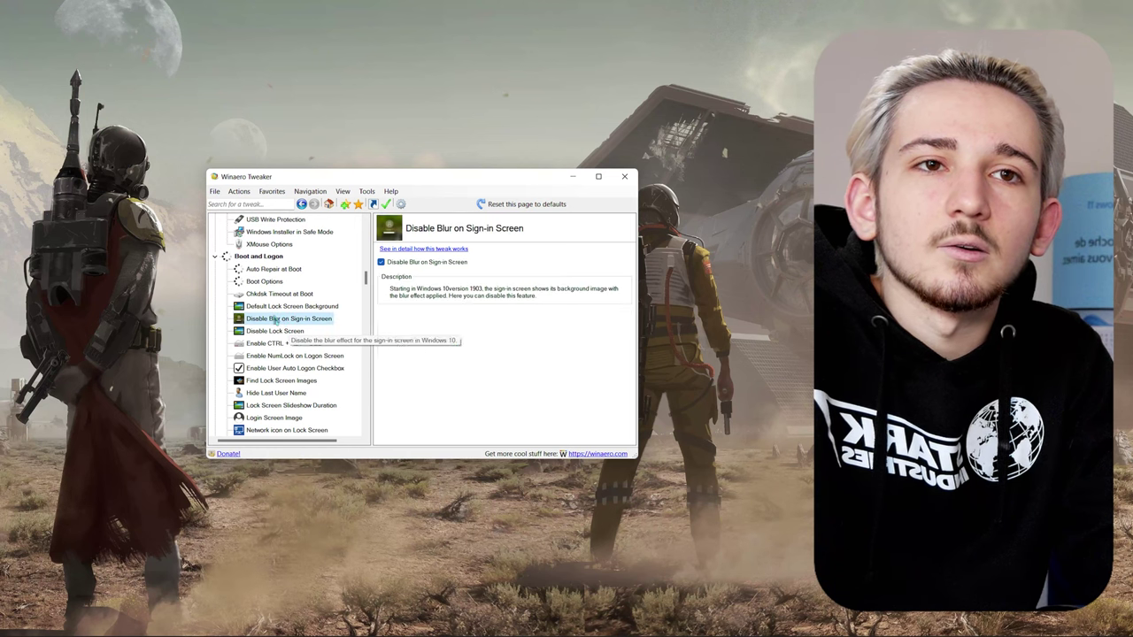
pyautogui.click(390, 265)
pyautogui.click(413, 265)
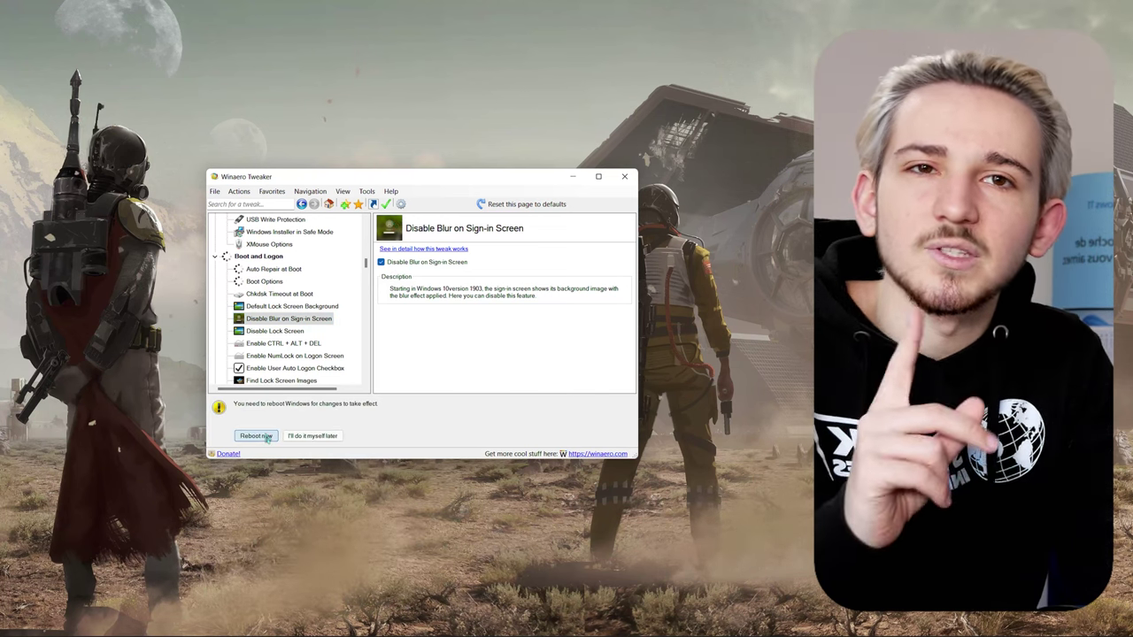
# Open the Disable Lock Screen tweak under Boot and Logon to view its option
pyautogui.scroll(-1, 278, 319)
pyautogui.click(274, 295)
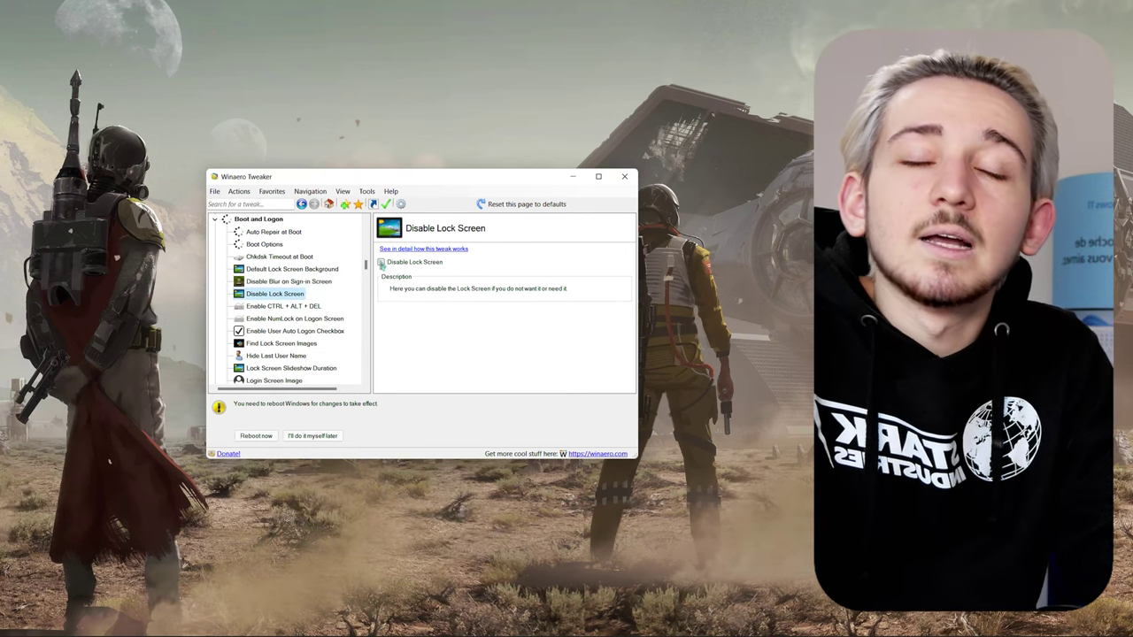
pyautogui.scroll(-2, 304, 319)
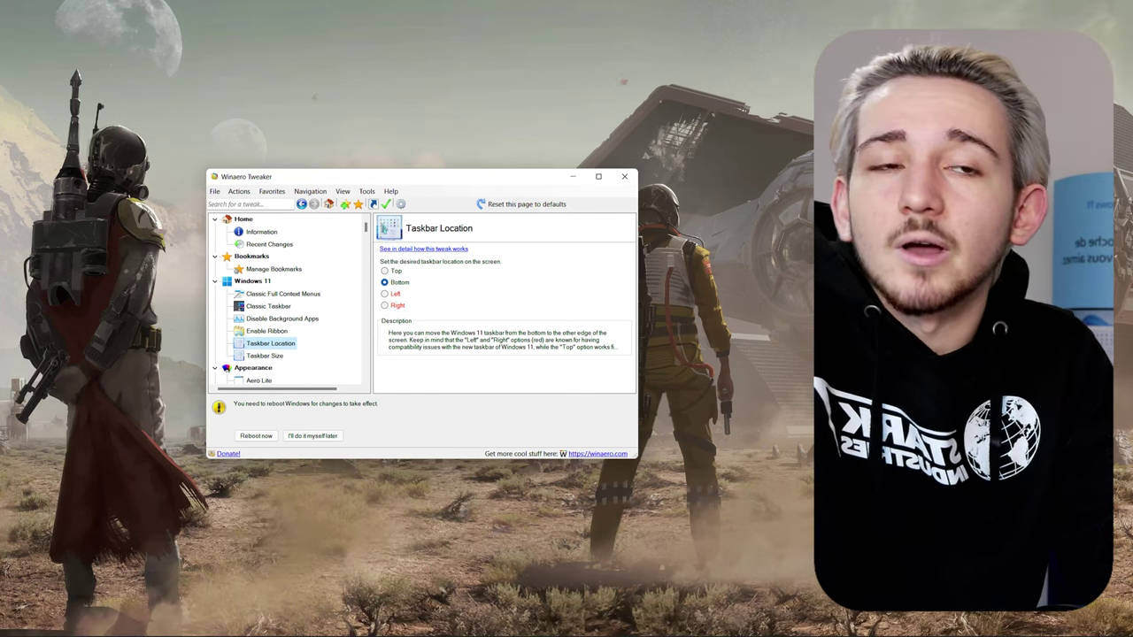
# Set the Windows 11 taskbar size to Small and restart File Explorer
pyautogui.click(263, 355)
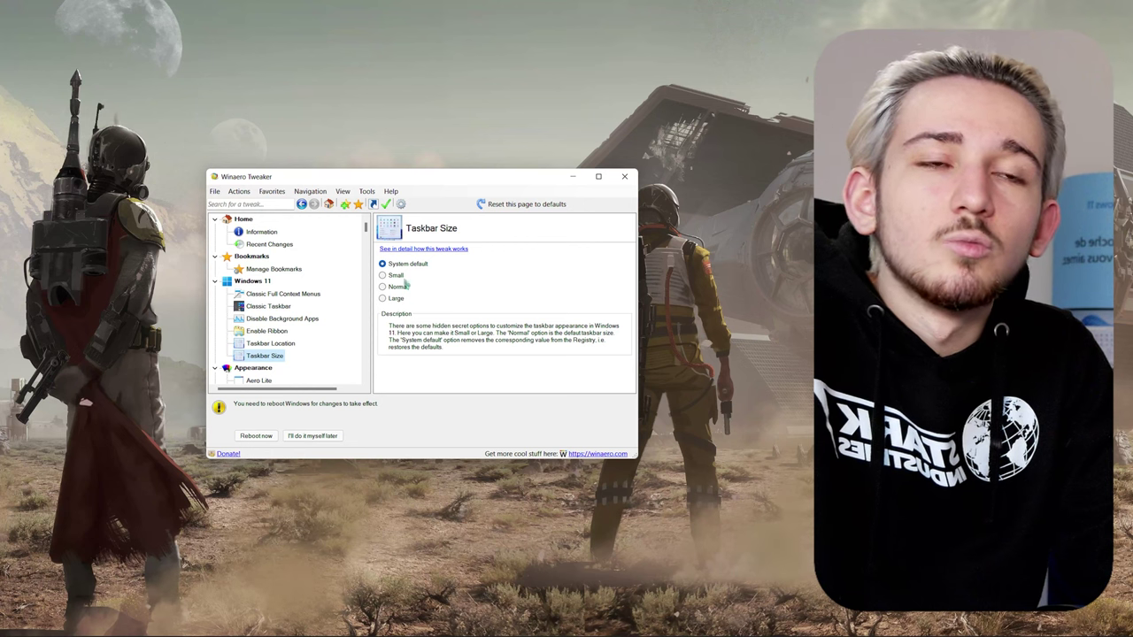
pyautogui.click(396, 275)
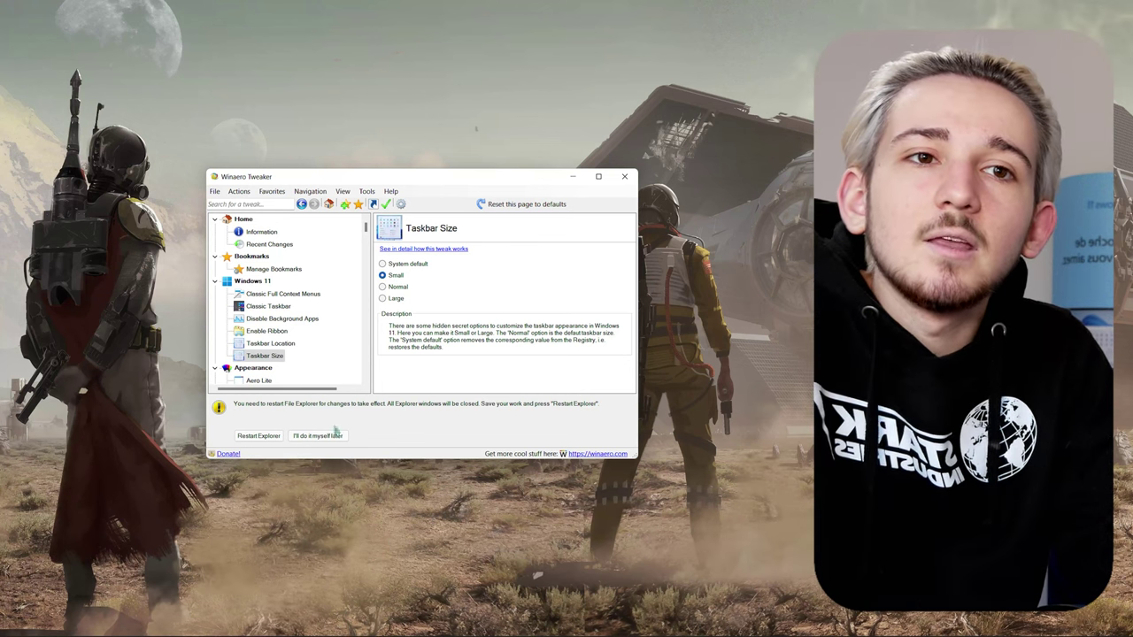
pyautogui.click(256, 434)
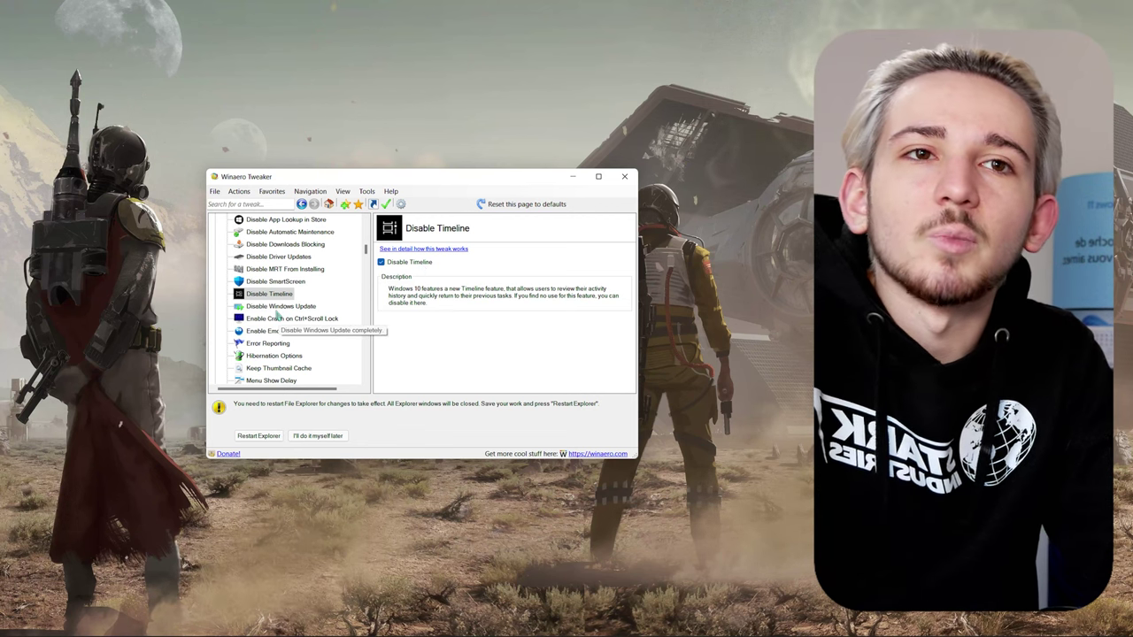
# Open Hibernation Options under Behavior and select Disable Hibernation
pyautogui.click(273, 355)
pyautogui.scroll(1, 283, 327)
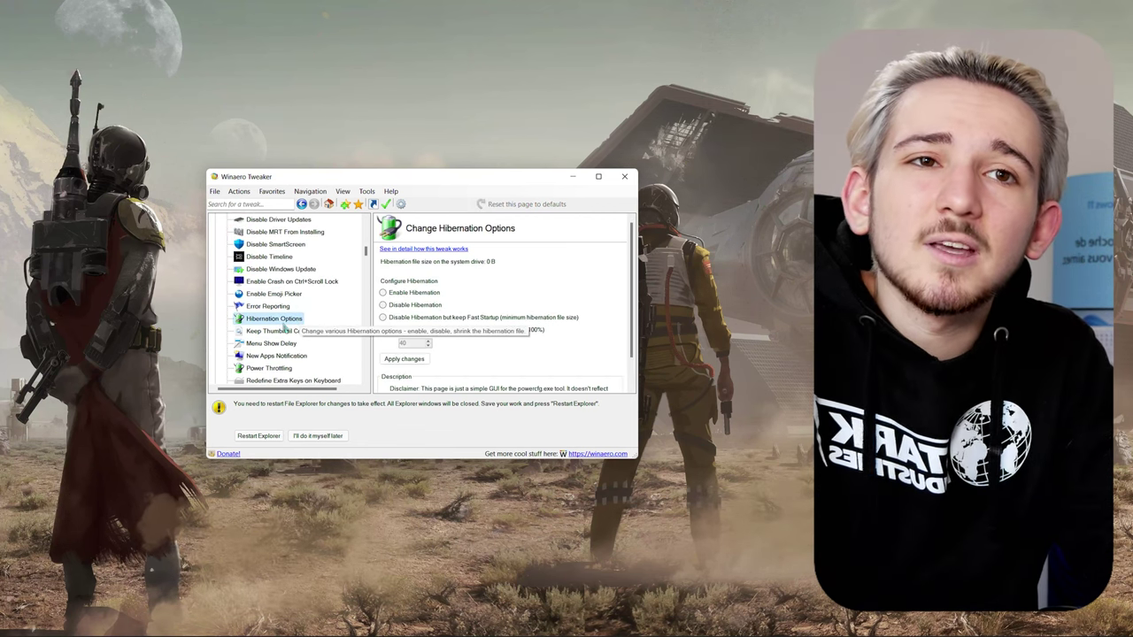
pyautogui.scroll(2, 285, 328)
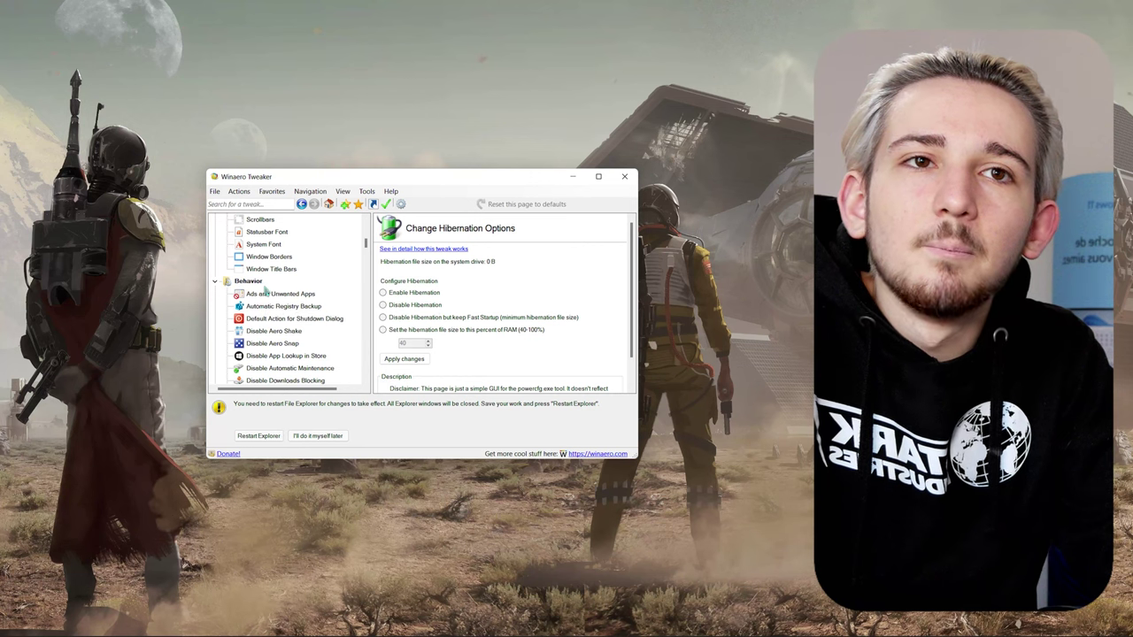
pyautogui.scroll(-3, 296, 310)
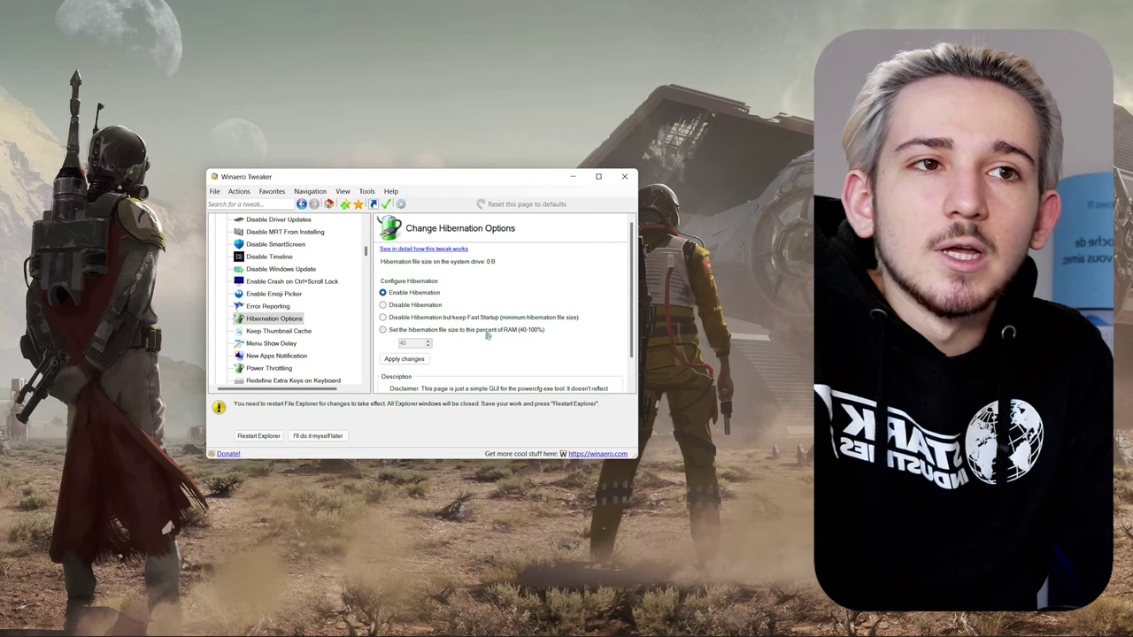
pyautogui.click(417, 305)
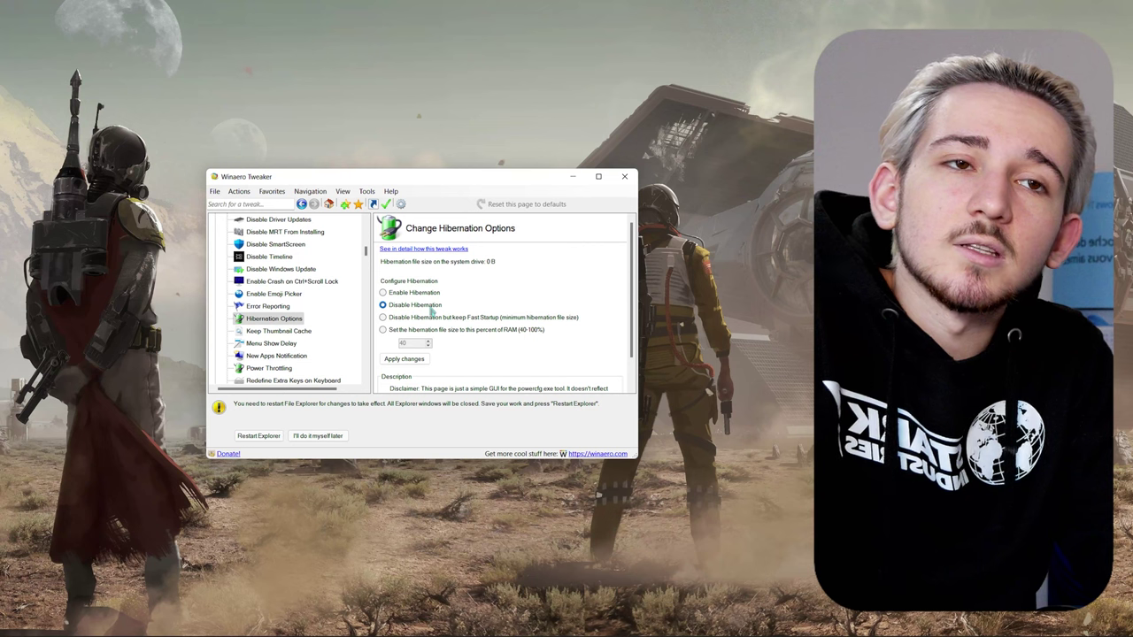
# Enable adding the Require a password on wakeup setting to Power Options
pyautogui.scroll(-4, 284, 336)
pyautogui.click(290, 248)
pyautogui.scroll(2, 286, 332)
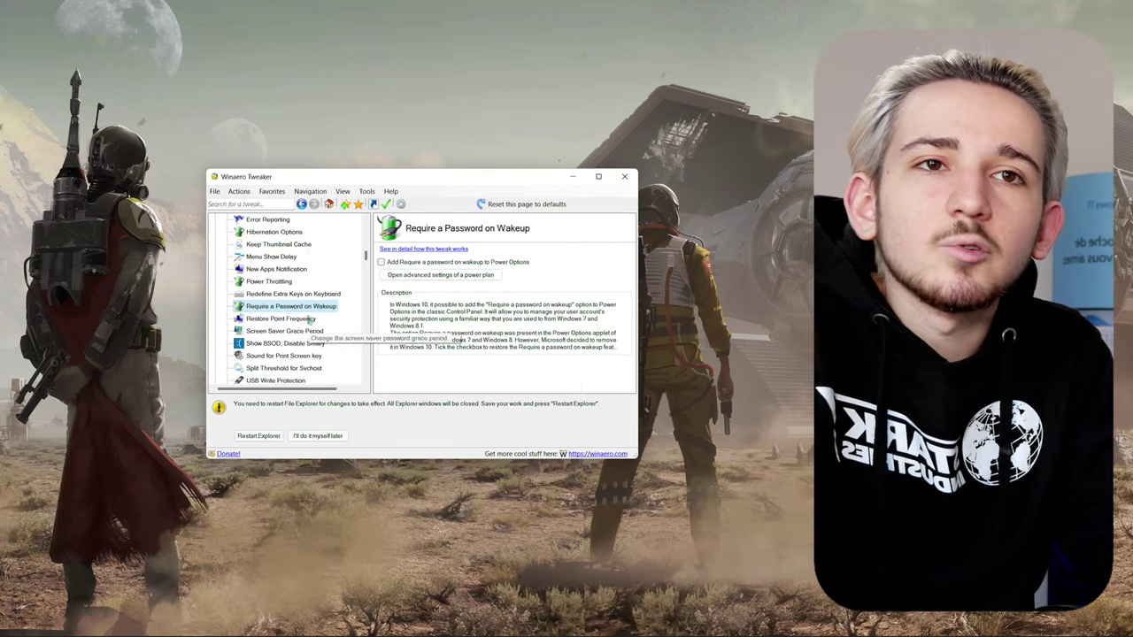
pyautogui.scroll(1, 286, 332)
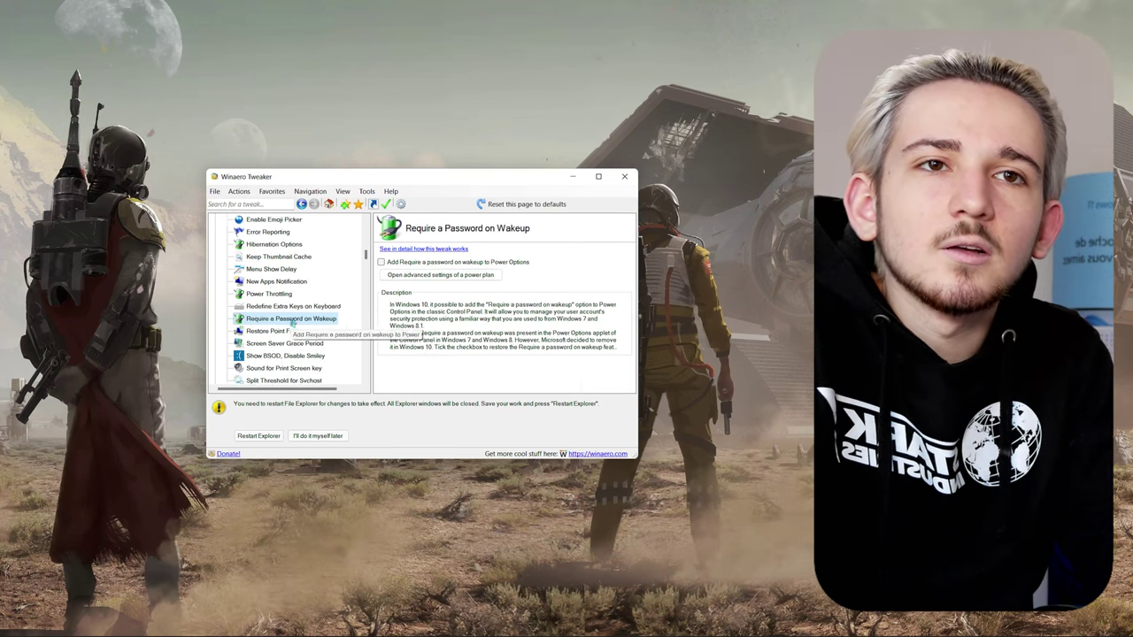
pyautogui.click(408, 263)
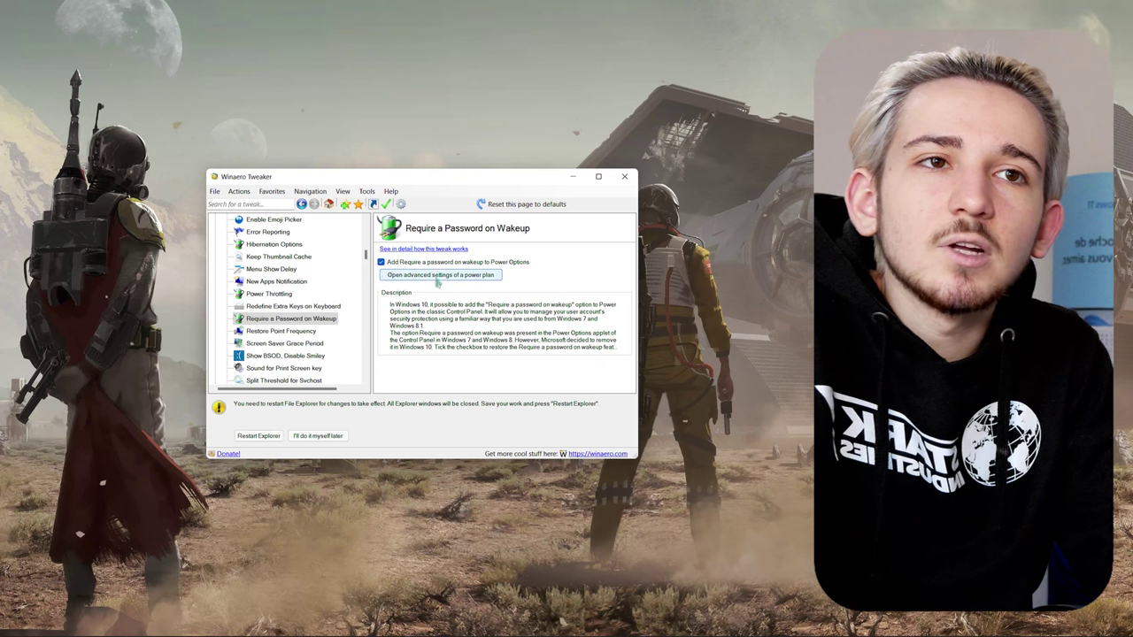
# Open the power plan's advanced settings, set the password requirement on waking from sleep to Non, and accept the dialog
pyautogui.click(437, 276)
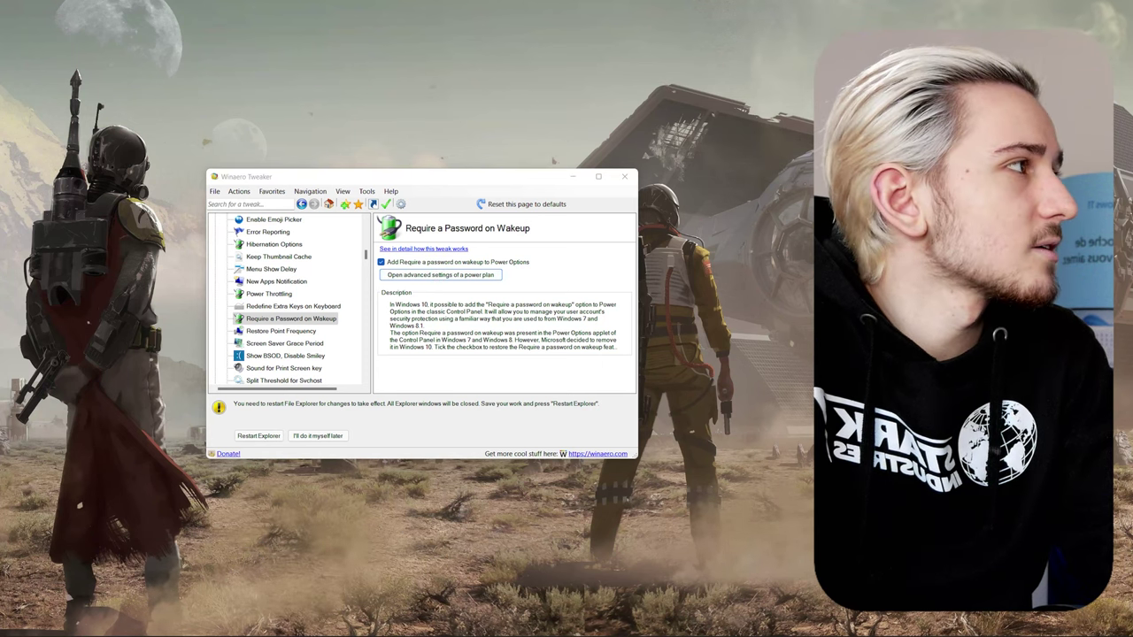
pyautogui.moveTo(496, 122); pyautogui.dragTo(345, 121)
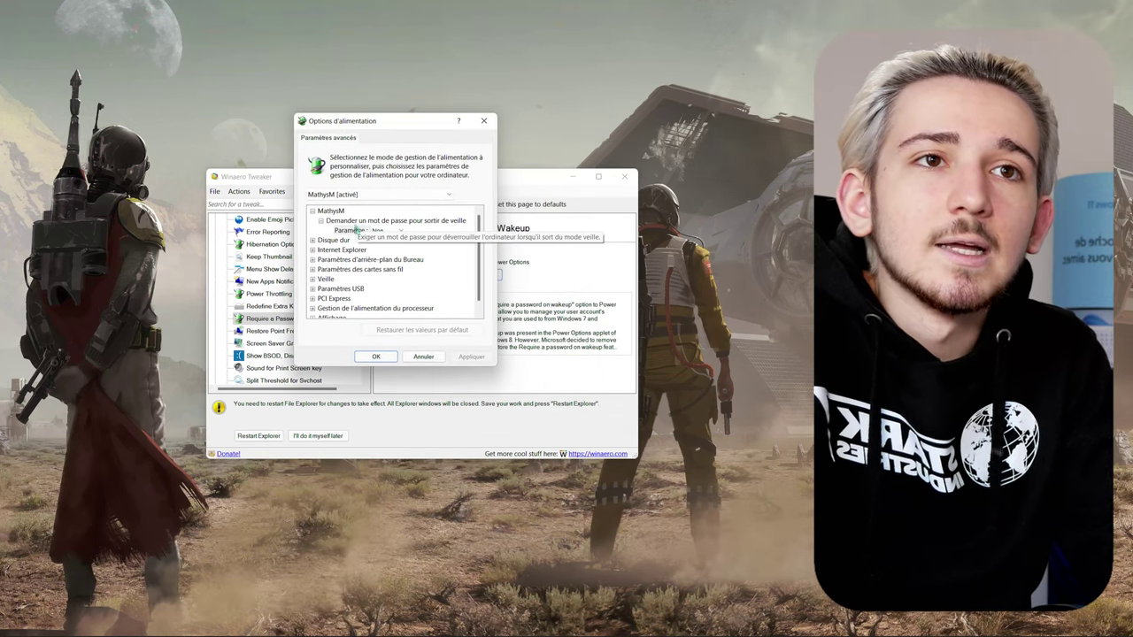
pyautogui.click(395, 231)
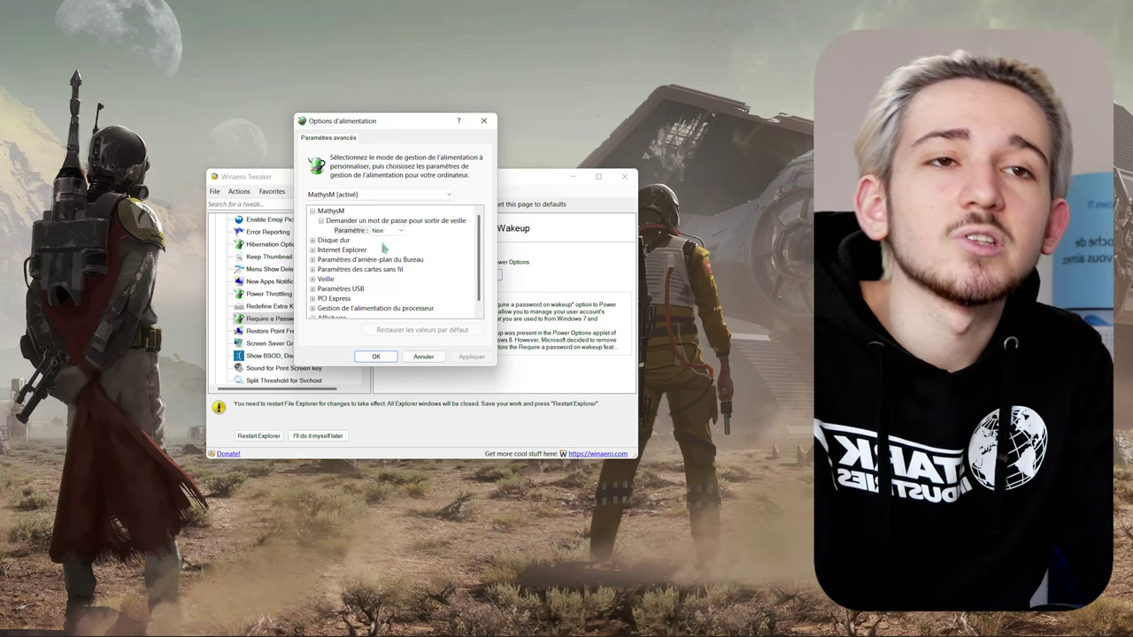
pyautogui.click(390, 358)
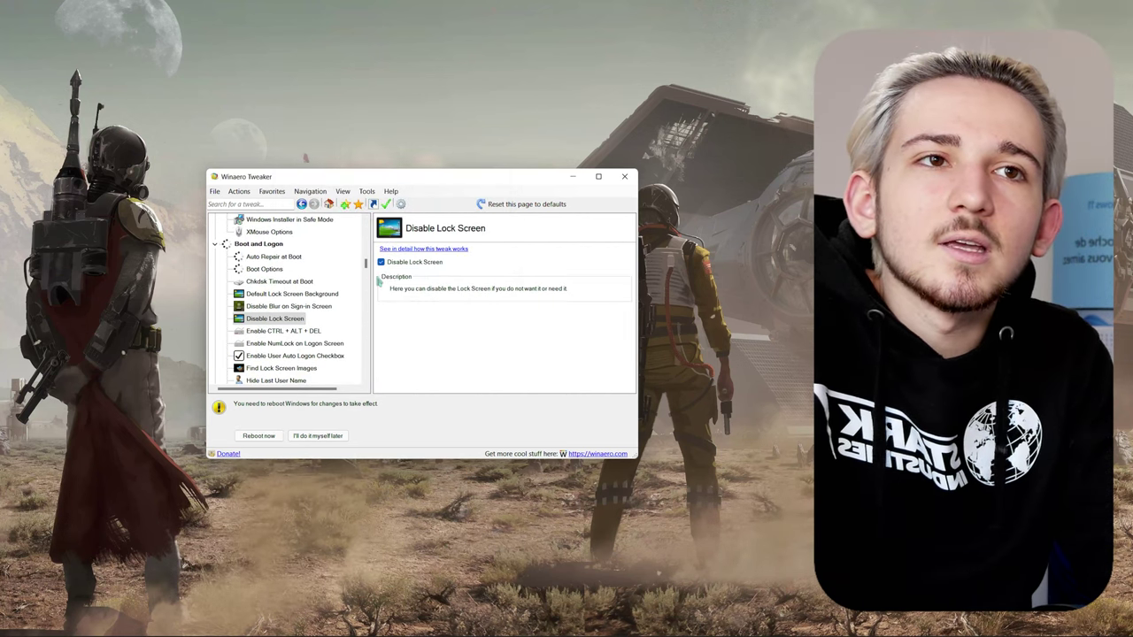
# Disable web search in the taskbar and Cortana, and turn on the Disable Windows Defender tweak
pyautogui.scroll(-1, 256, 326)
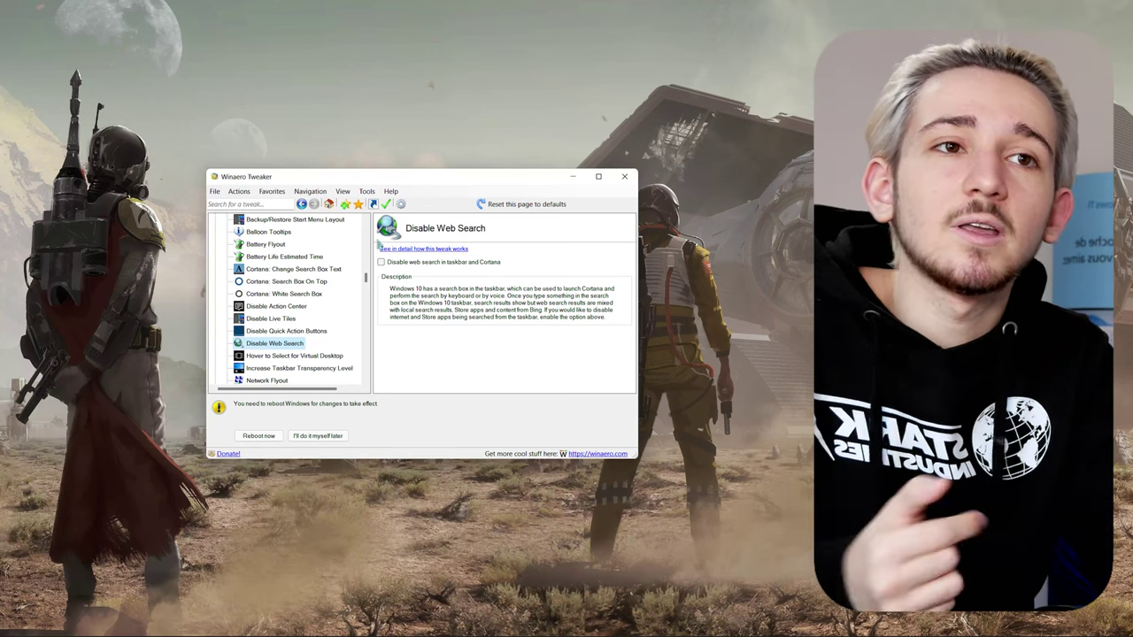
pyautogui.click(380, 262)
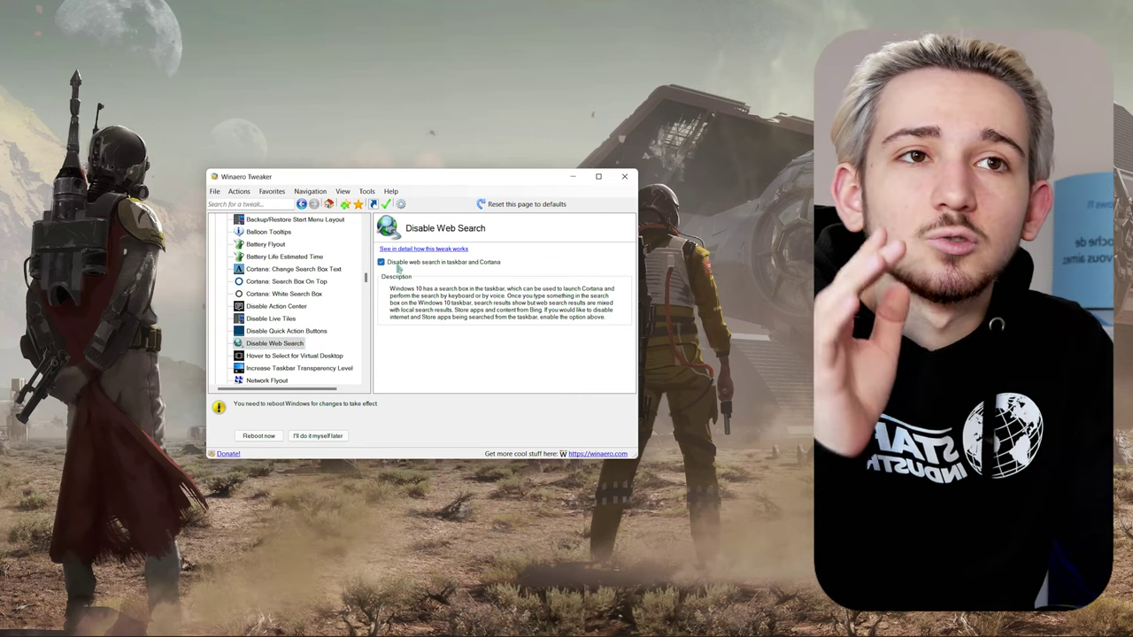
pyautogui.scroll(-1, 323, 310)
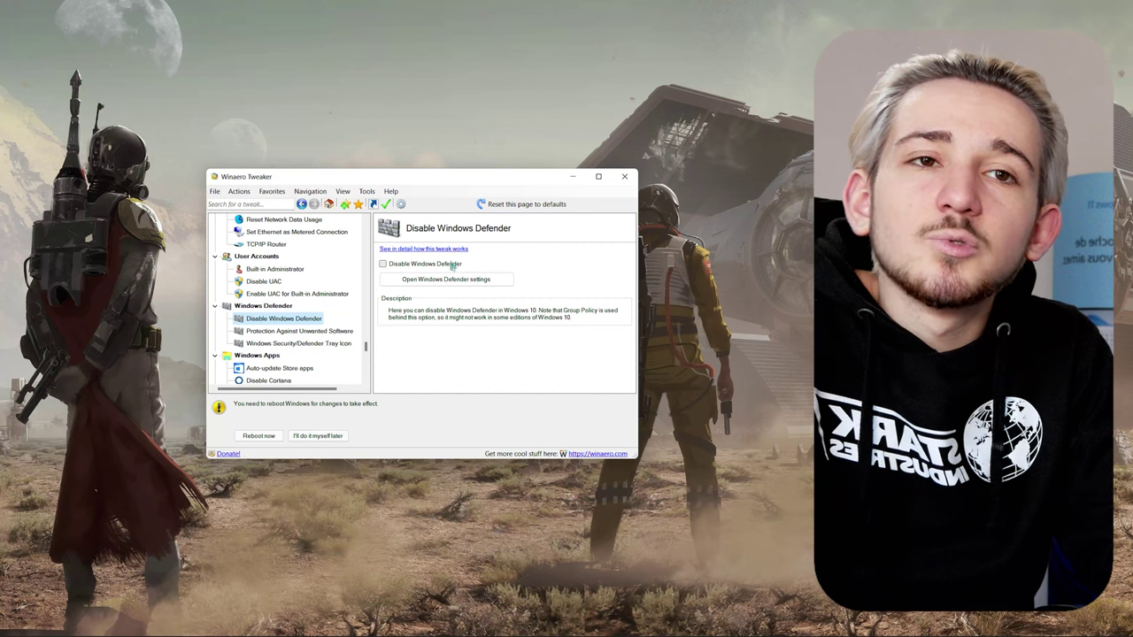
pyautogui.scroll(-1, 309, 301)
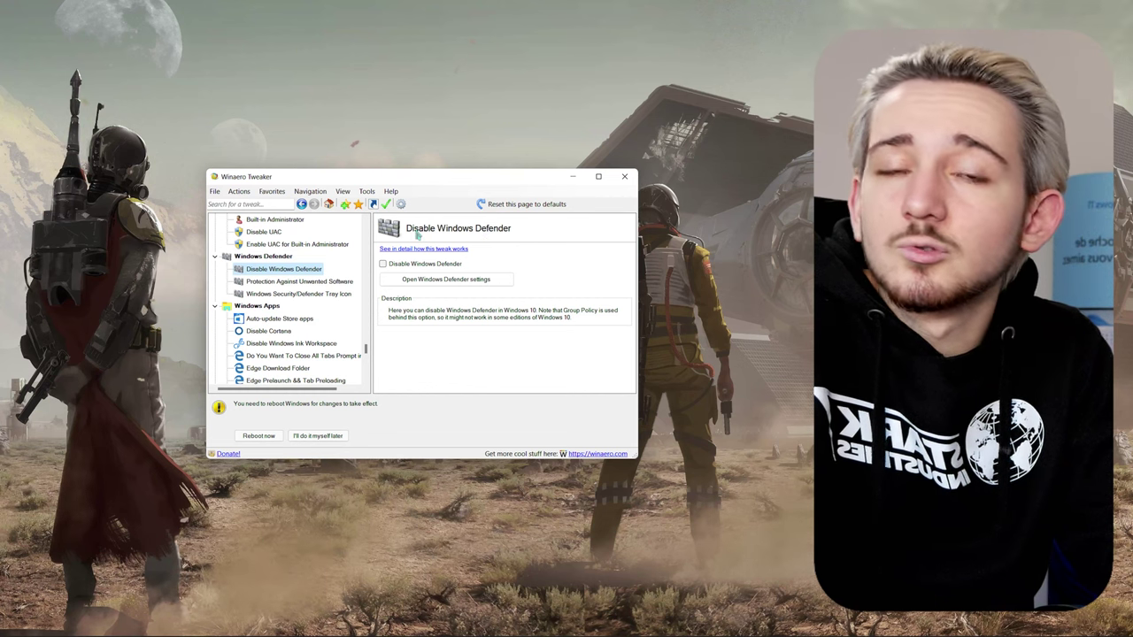
pyautogui.click(400, 266)
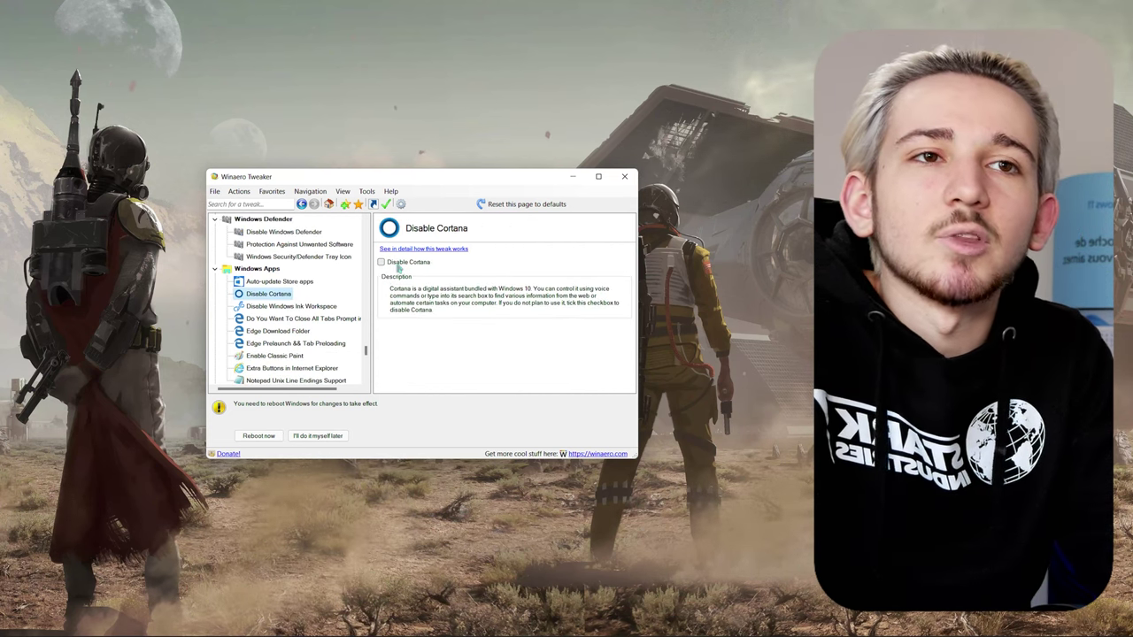
# Disable Cortana under Windows Apps, and turn on Disable Telemetry and Data Collection under Privacy
pyautogui.click(398, 264)
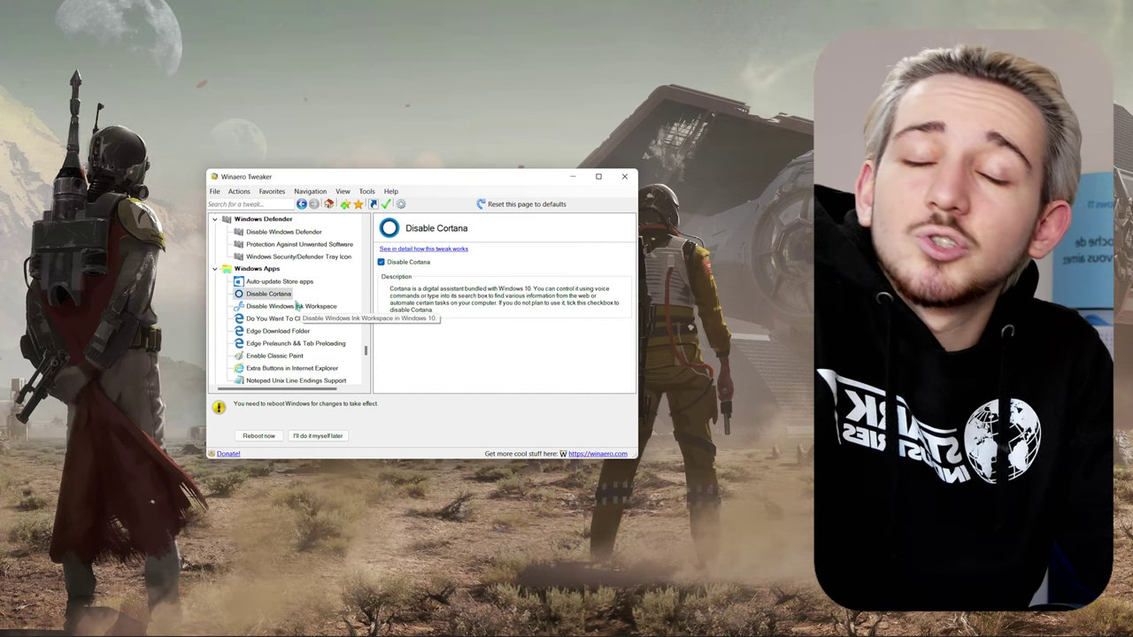
pyautogui.scroll(-3, 292, 301)
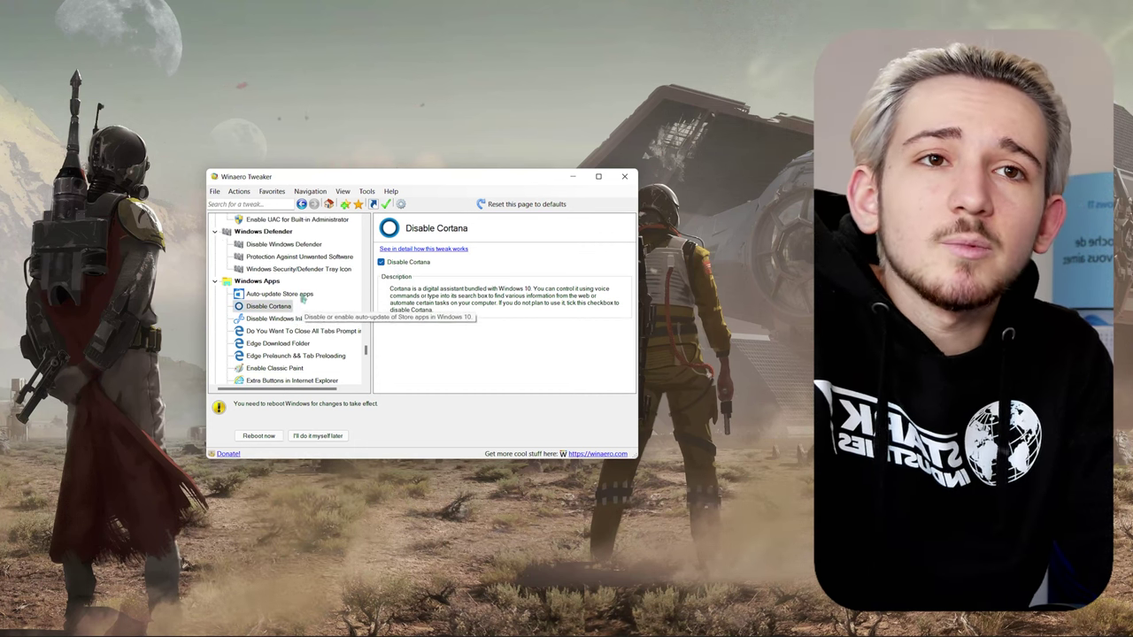
pyautogui.click(282, 305)
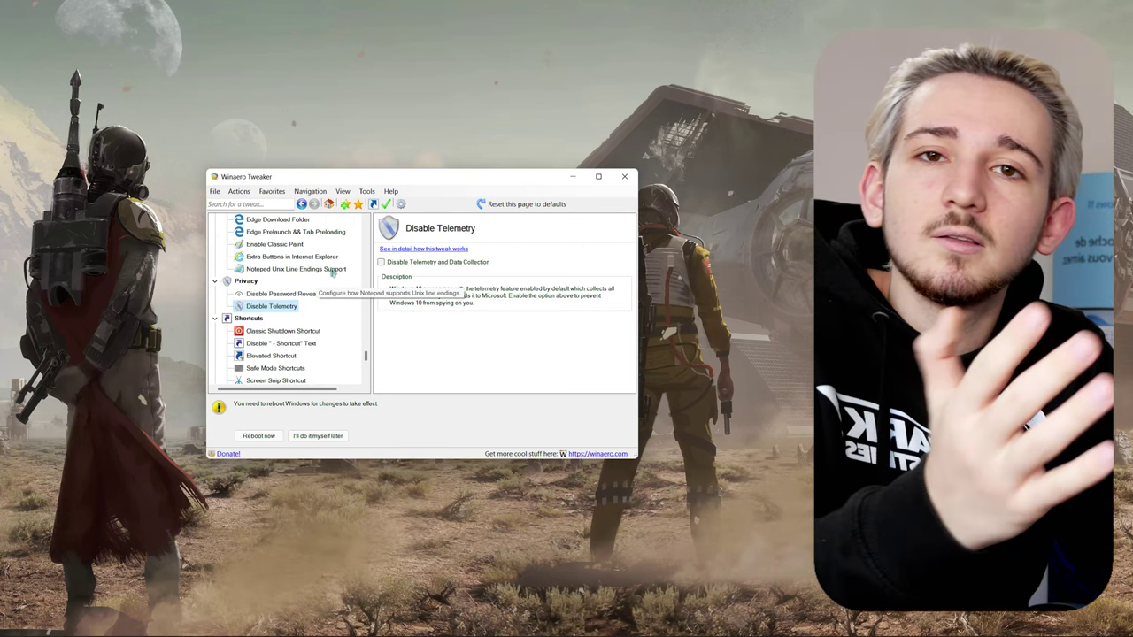
pyautogui.click(431, 262)
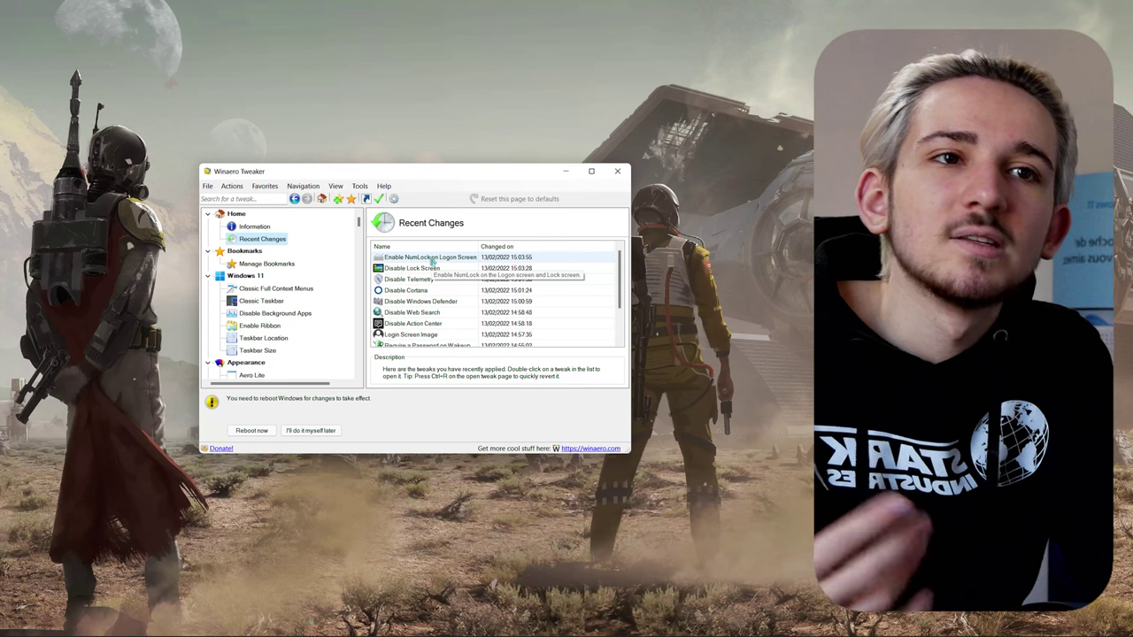
# Review the list of applied tweaks on the Recent Changes page
pyautogui.scroll(-2, 435, 283)
pyautogui.scroll(1, 434, 296)
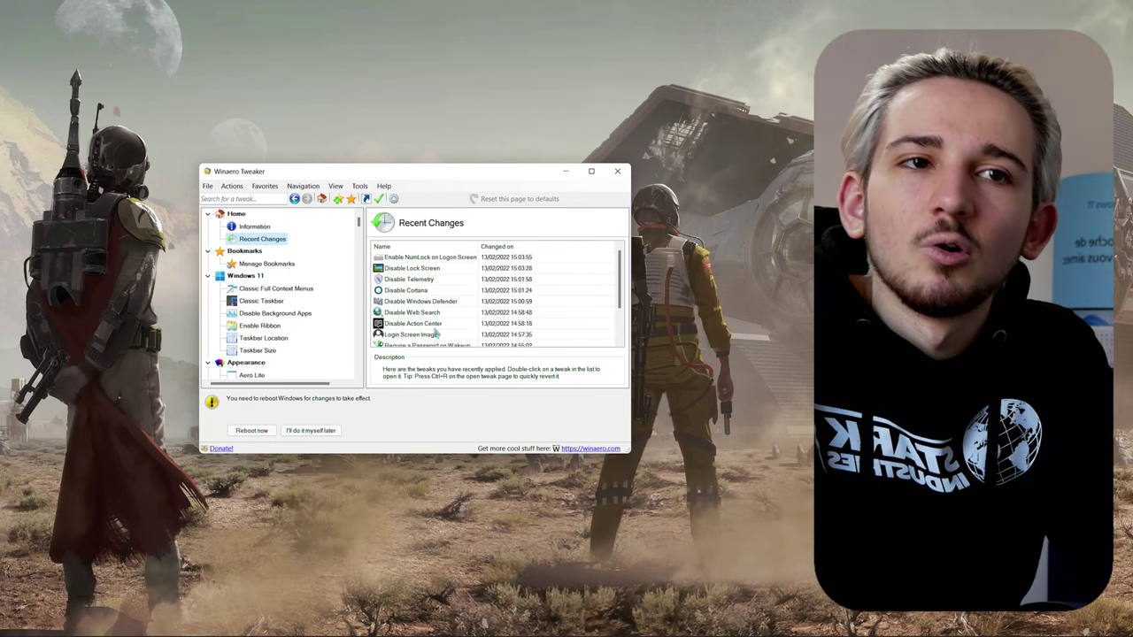
pyautogui.scroll(1, 423, 307)
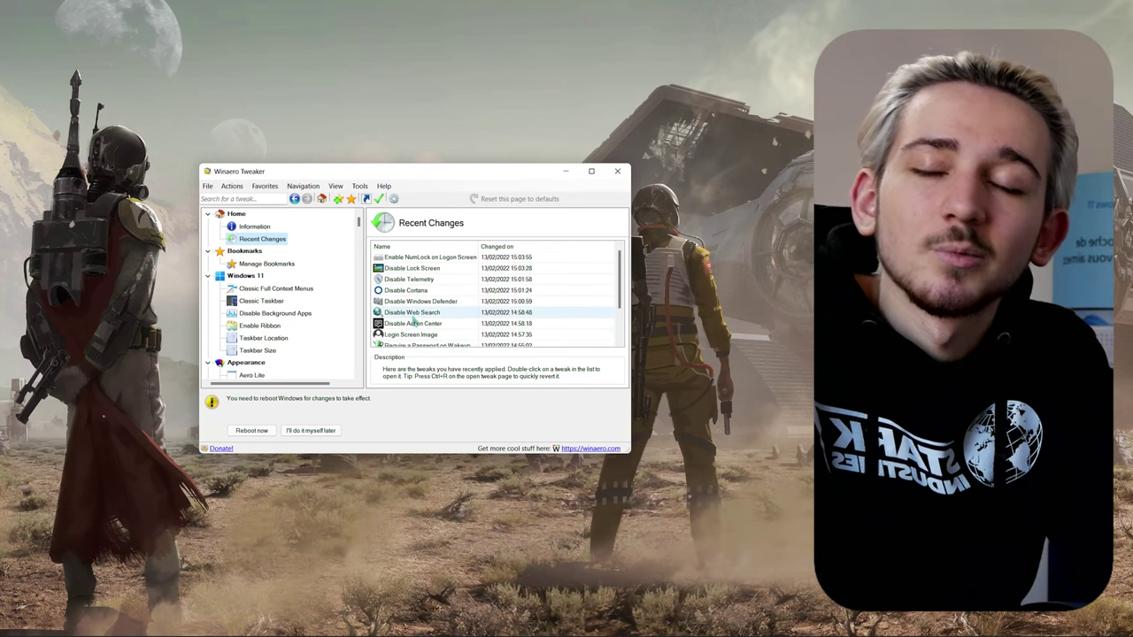